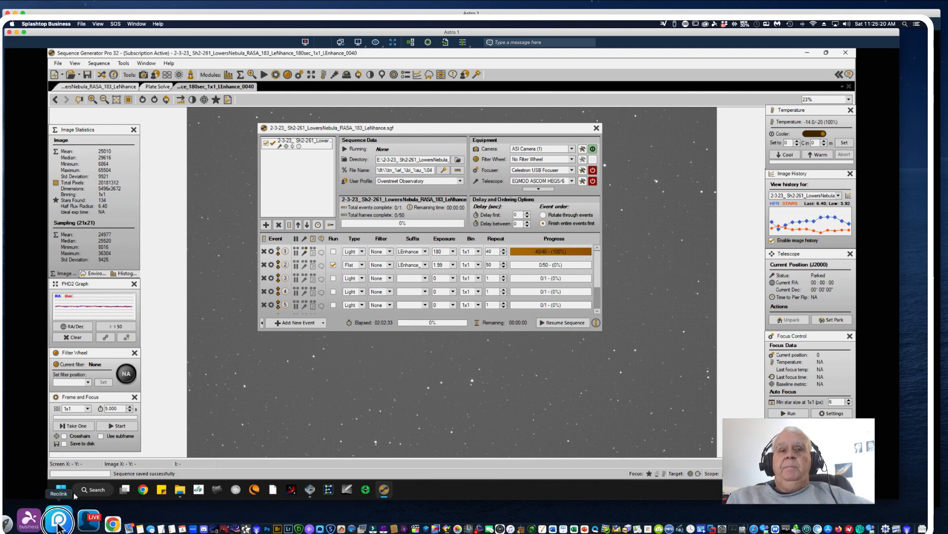
# Check the telescopes in the Reolink live camera view and return to the Splashtop remote session
pyautogui.click(59, 525)
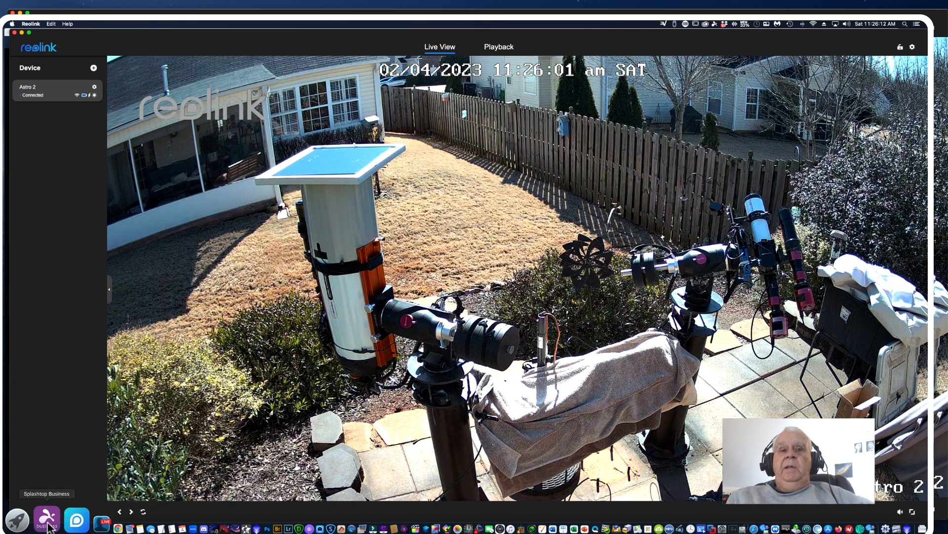
pyautogui.click(47, 520)
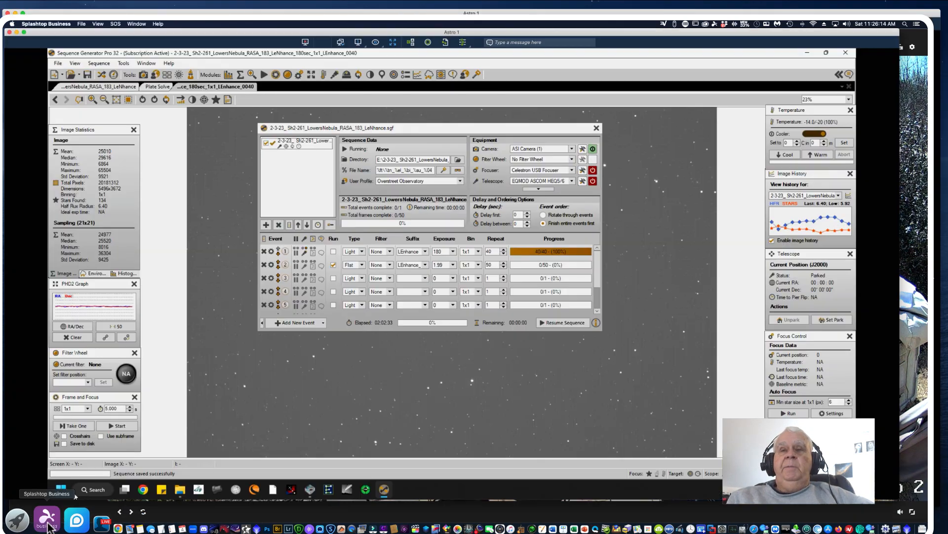
# Open the Spike-a USB Dimmer, place it clear of the sequence window, and set the panel brightness to 200
pyautogui.click(198, 489)
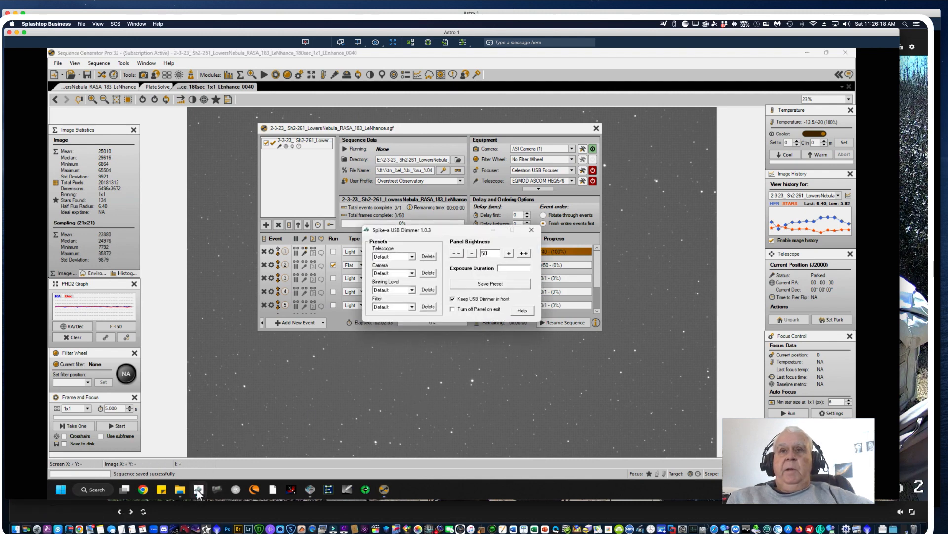
pyautogui.moveTo(447, 230); pyautogui.dragTo(177, 293)
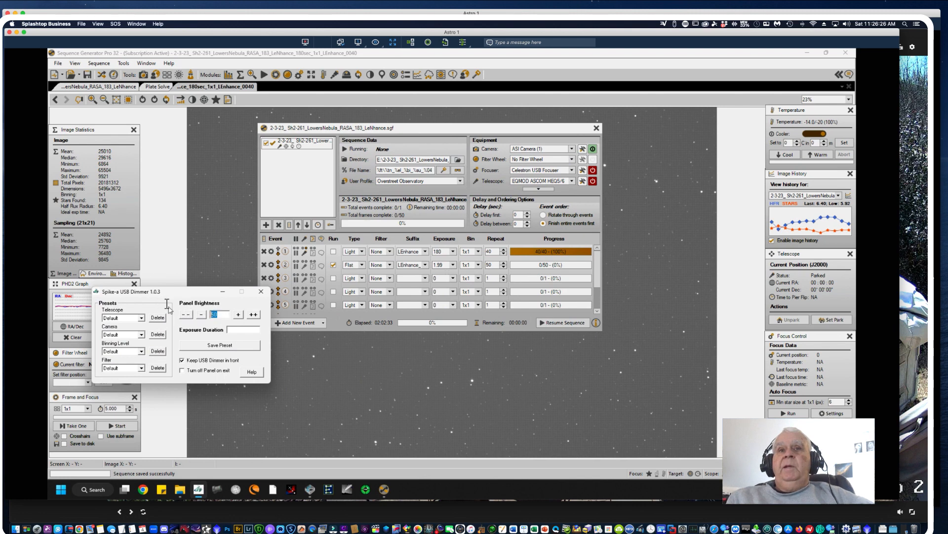
pyautogui.doubleClick(213, 315)
pyautogui.write('200')
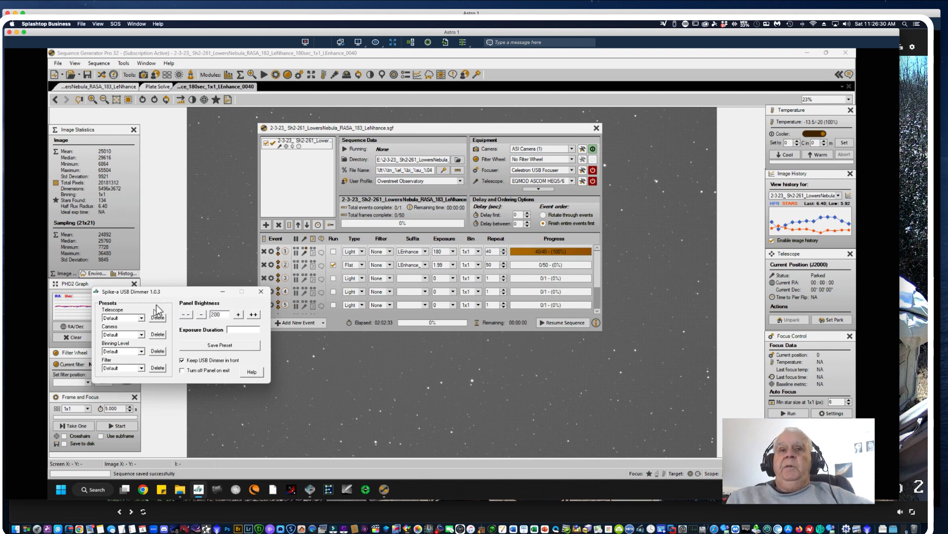
pyautogui.moveTo(177, 293); pyautogui.dragTo(176, 290)
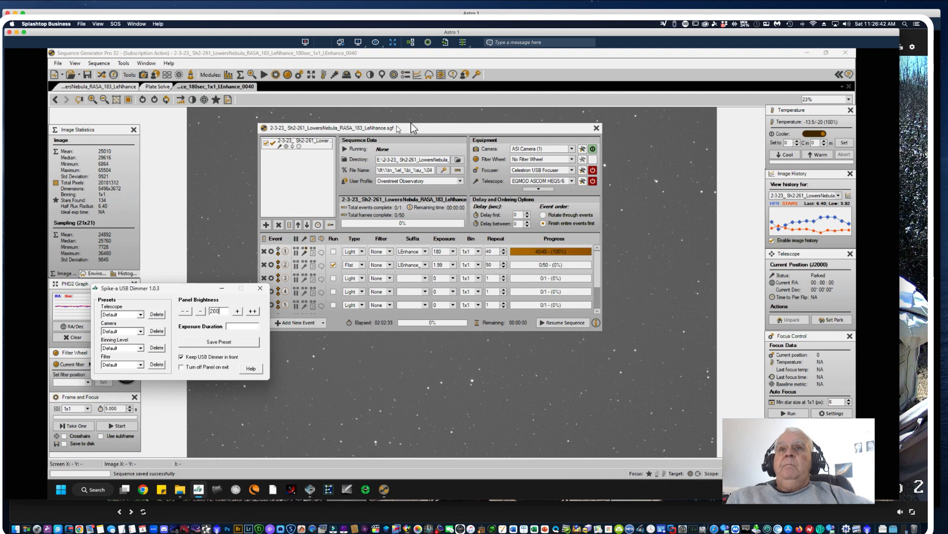
# Move the Sequence Generator Pro sequencer window clear of the dimmer and hide it
pyautogui.moveTo(411, 128); pyautogui.dragTo(356, 119)
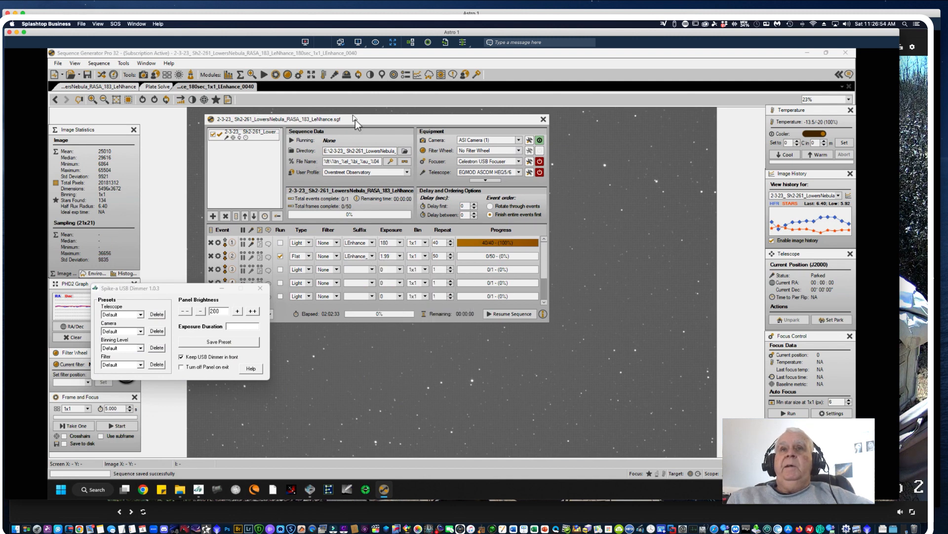
pyautogui.moveTo(355, 120); pyautogui.dragTo(370, 118)
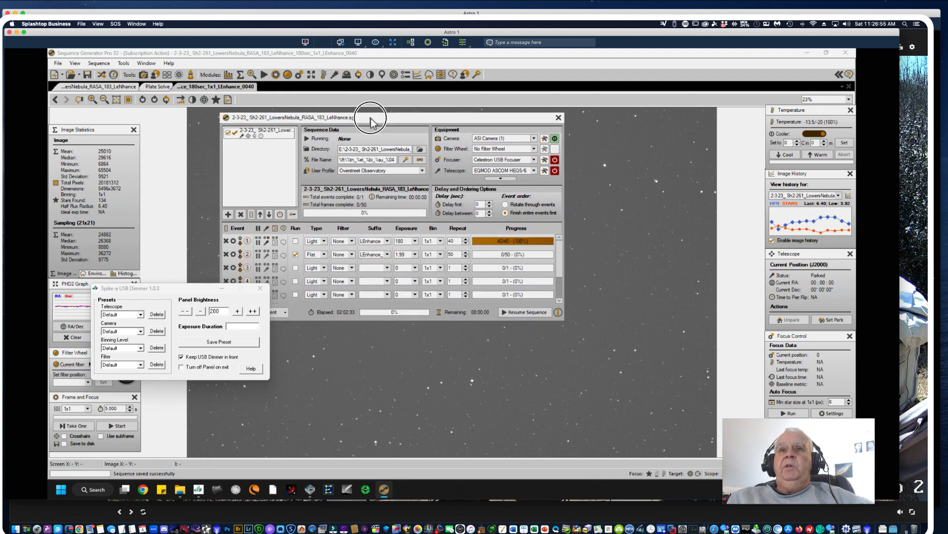
pyautogui.doubleClick(395, 254)
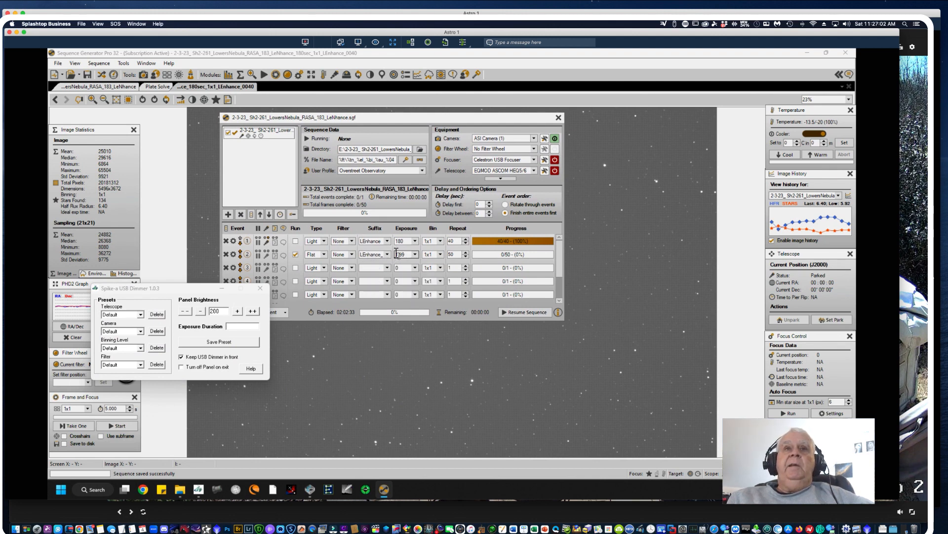
pyautogui.click(101, 74)
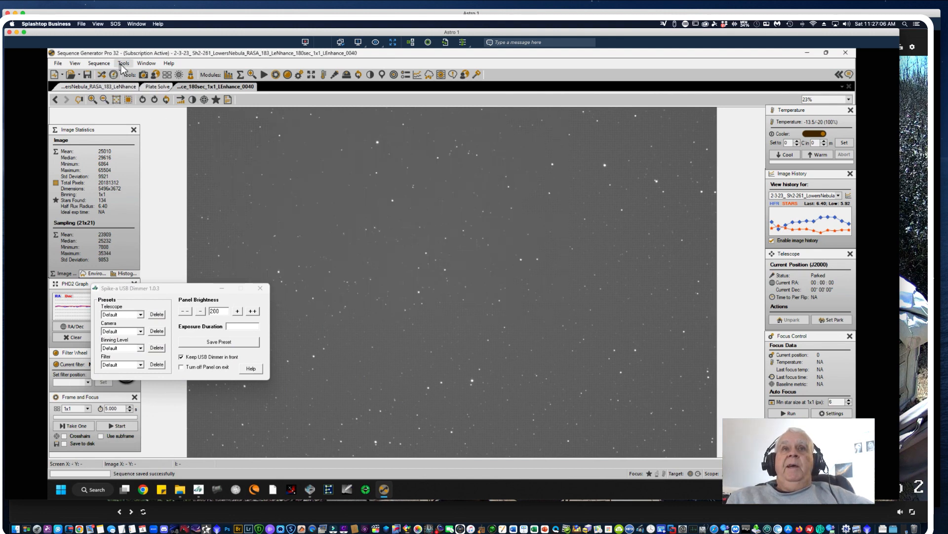
# Open the Flats Calibration Wizard and choose Current Sequence as the profile for the calibration
pyautogui.click(123, 64)
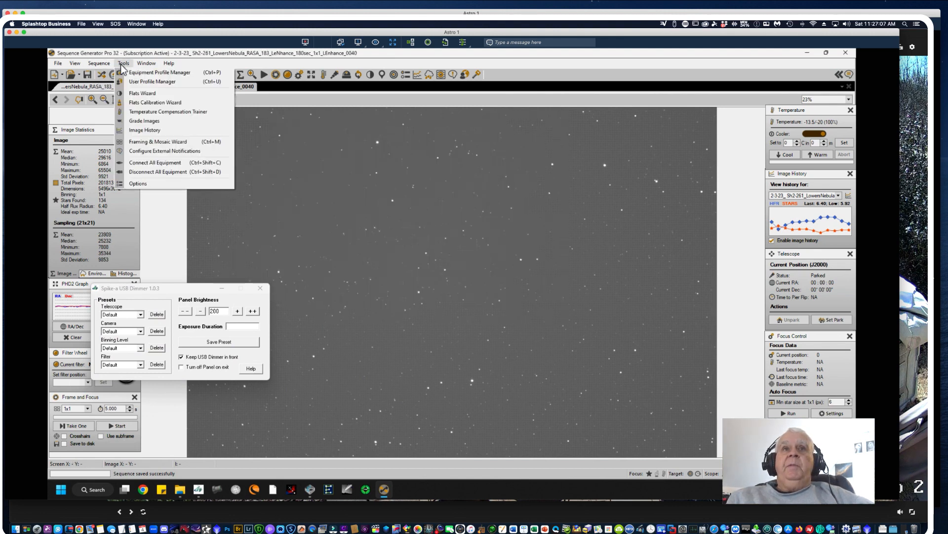
pyautogui.click(141, 102)
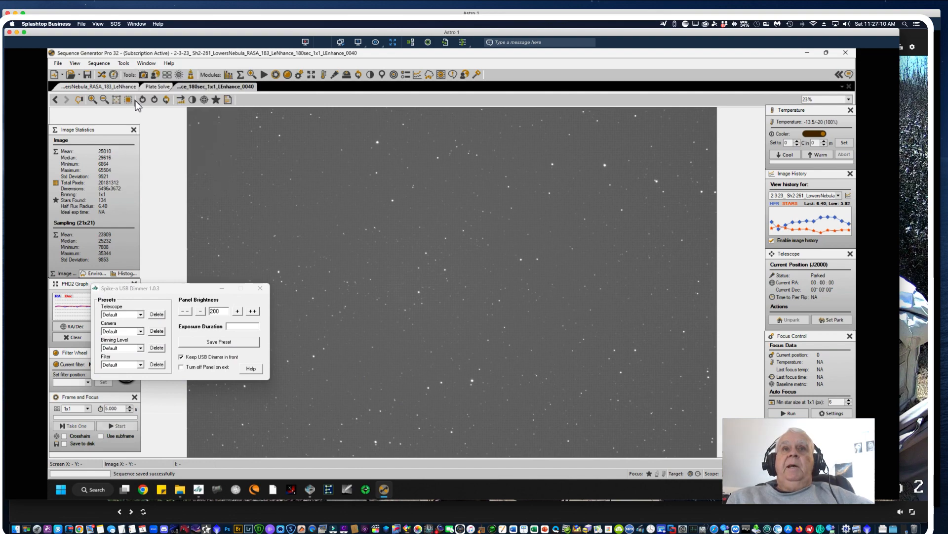
pyautogui.moveTo(397, 113); pyautogui.dragTo(298, 111)
pyautogui.click(449, 145)
pyautogui.moveTo(398, 254); pyautogui.dragTo(399, 282)
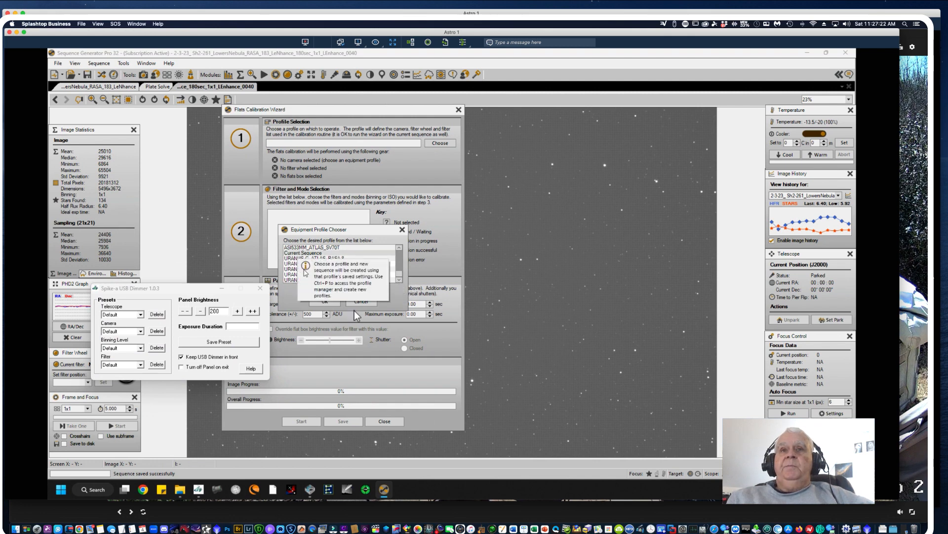
pyautogui.click(323, 302)
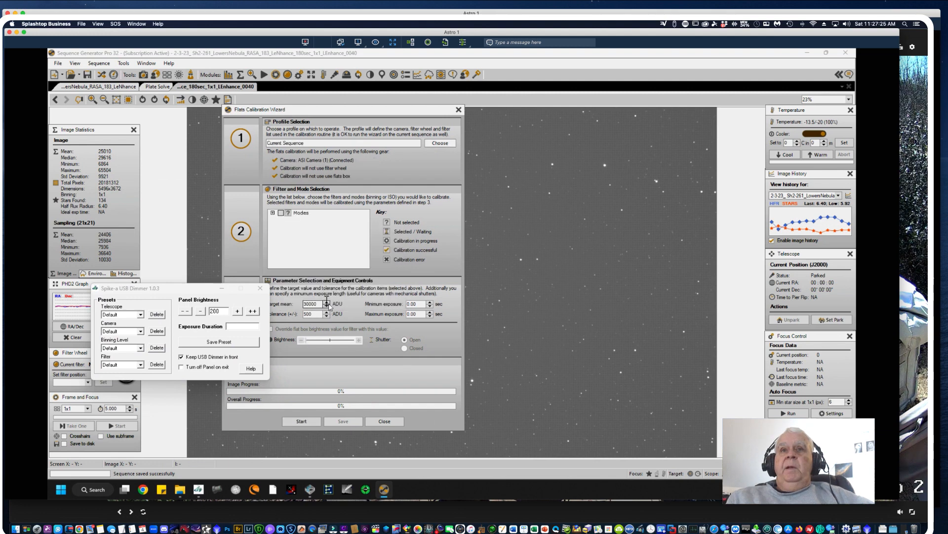
# Select the 1x1 binning mode for calibration and set the target mean to 27500 ADU
pyautogui.click(272, 212)
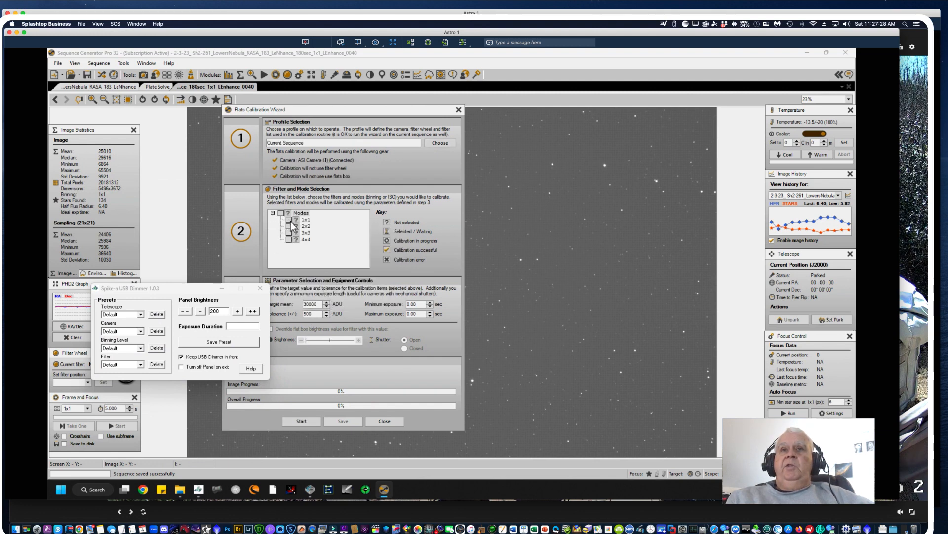
pyautogui.click(289, 219)
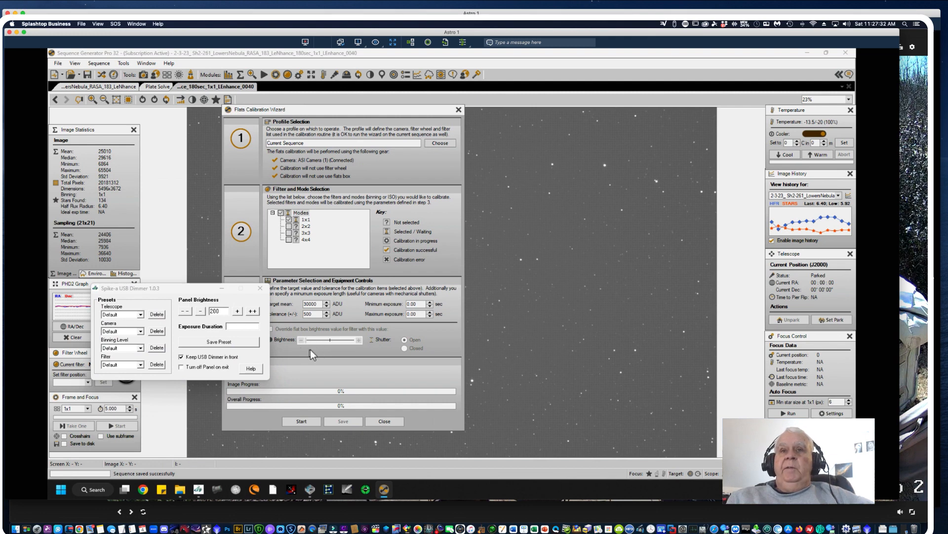
pyautogui.moveTo(310, 303); pyautogui.dragTo(278, 296)
pyautogui.write('27500')
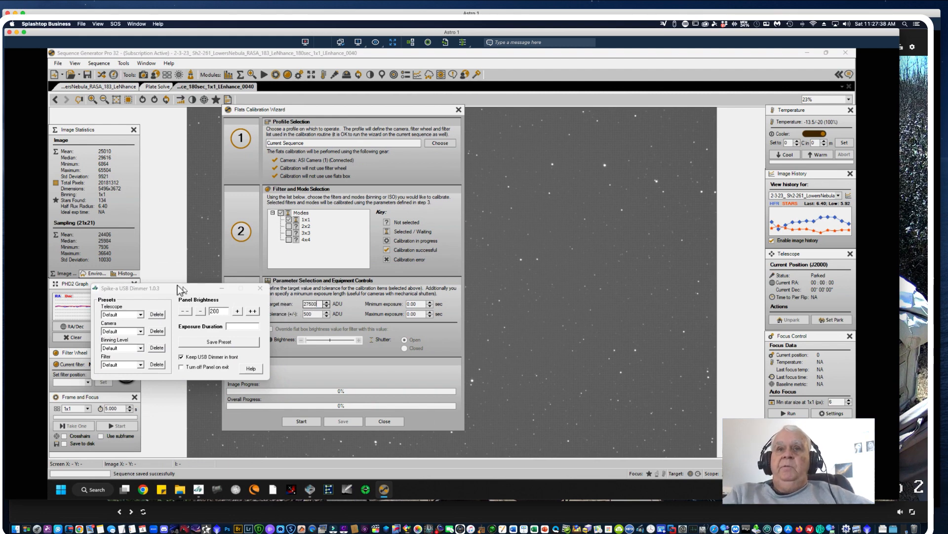
# Show the image histogram with the dimmer clear of the wizard's parameters, and start the flats calibration run
pyautogui.moveTo(166, 291); pyautogui.dragTo(141, 264)
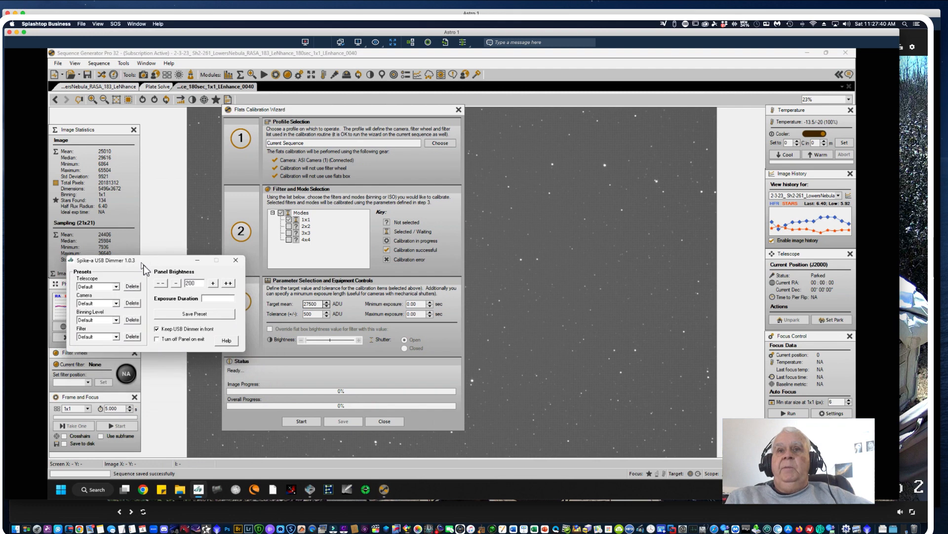
pyautogui.click(316, 303)
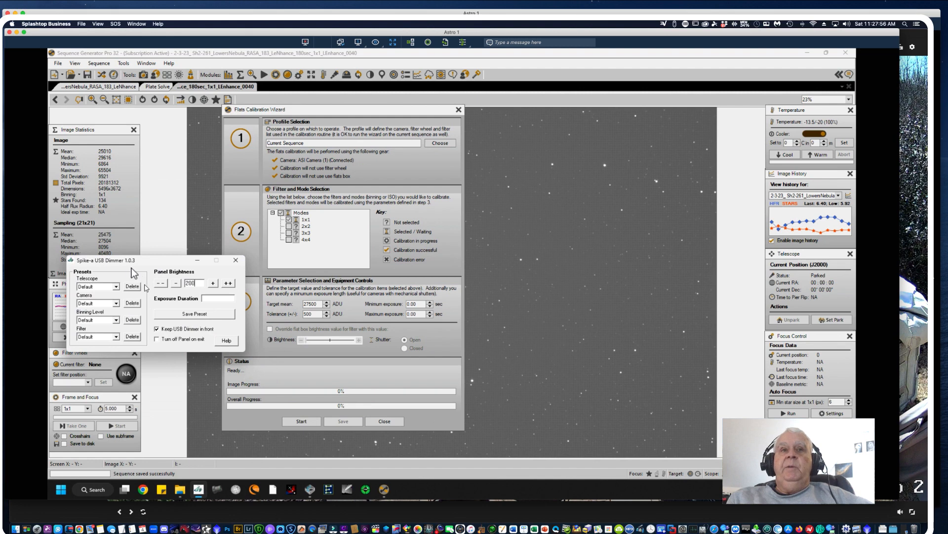
pyautogui.moveTo(131, 266); pyautogui.dragTo(157, 325)
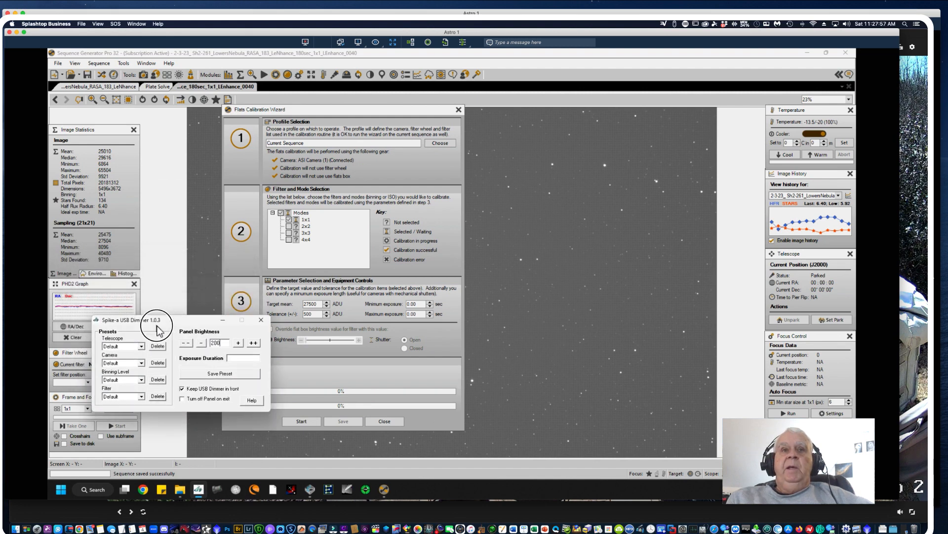
pyautogui.click(124, 274)
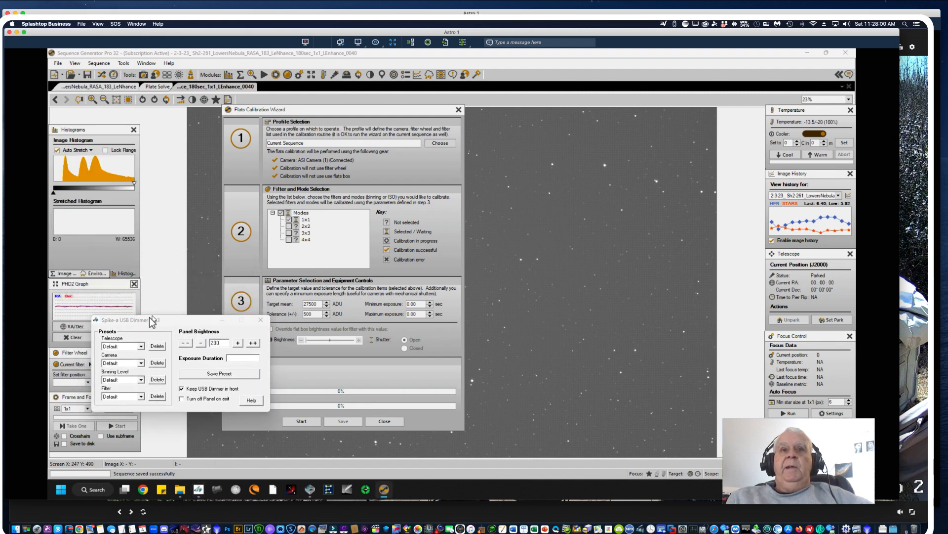
pyautogui.moveTo(168, 321); pyautogui.dragTo(139, 290)
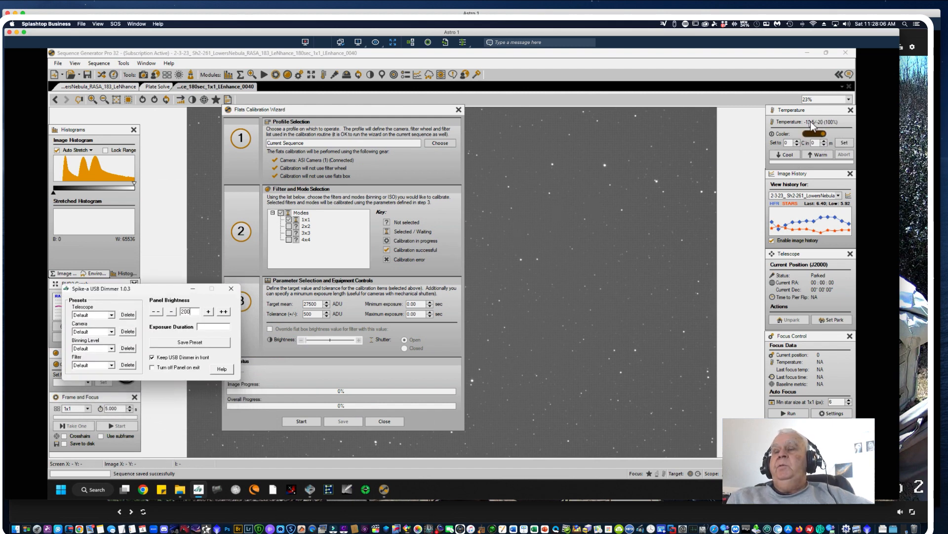
pyautogui.moveTo(812, 125)
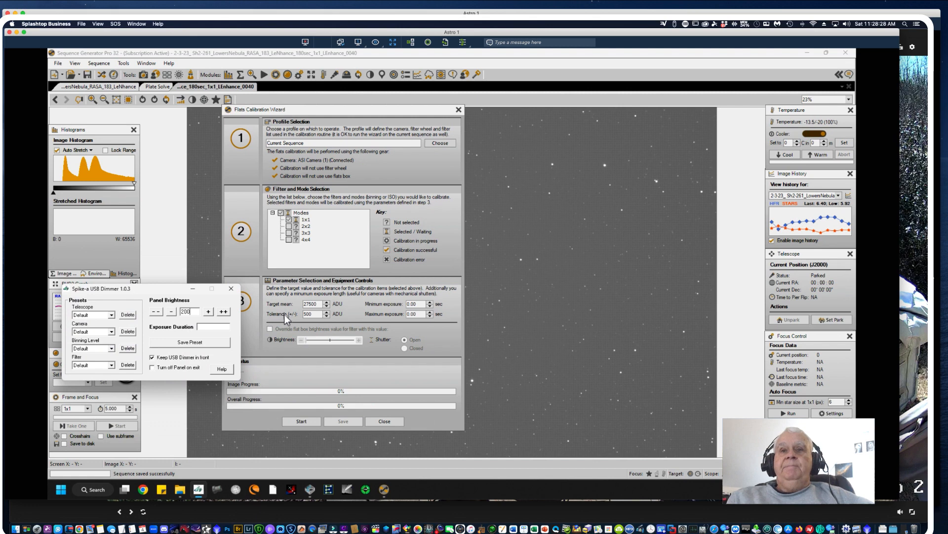
pyautogui.click(300, 421)
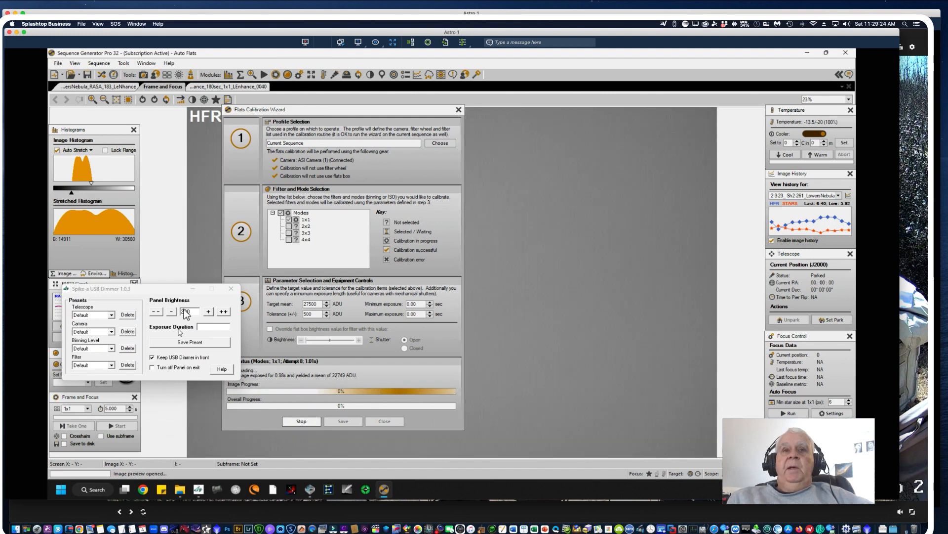
# Set the flat panel brightness to 100 in the USB dimmer and run the flats calibration again
pyautogui.click(190, 310)
pyautogui.doubleClick(191, 311)
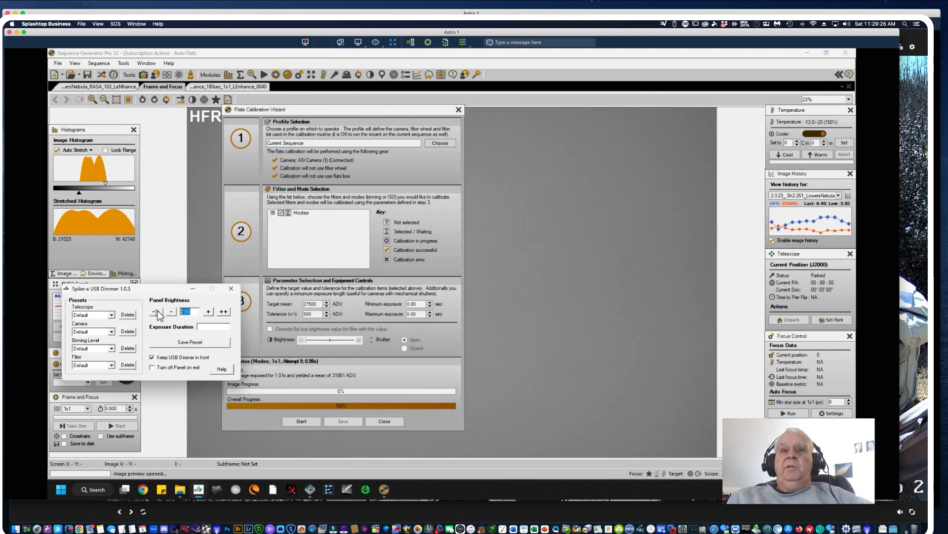
pyautogui.write('100')
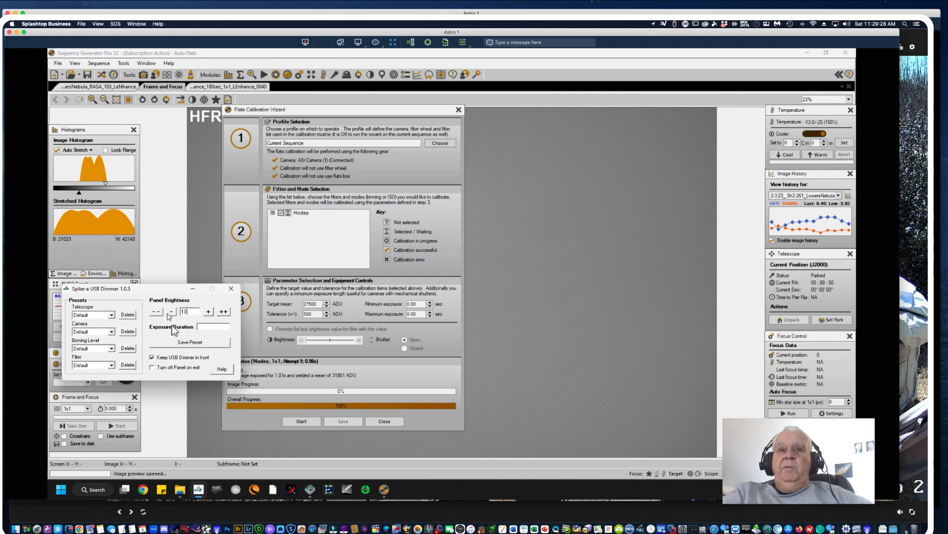
pyautogui.click(300, 421)
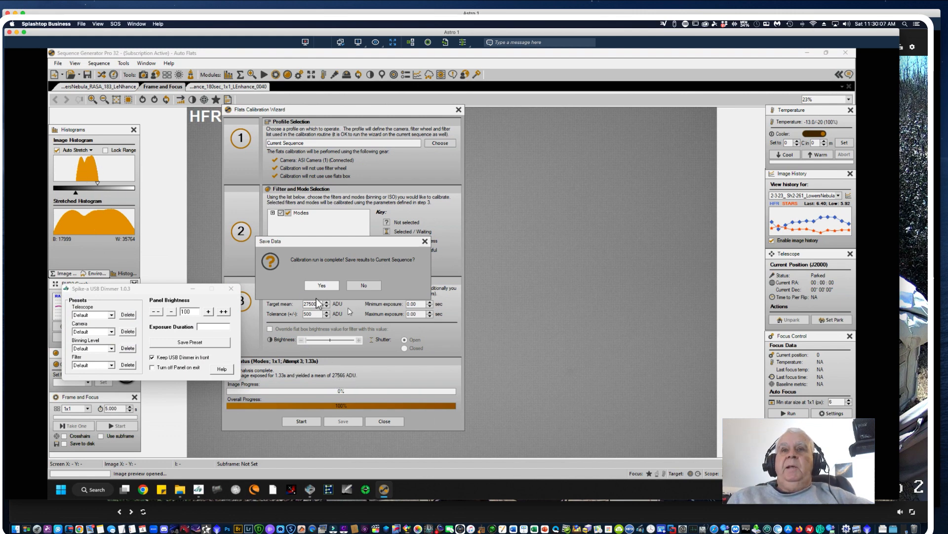
# Save the calibration results to the current sequence and close the Flats Calibration Wizard
pyautogui.click(320, 286)
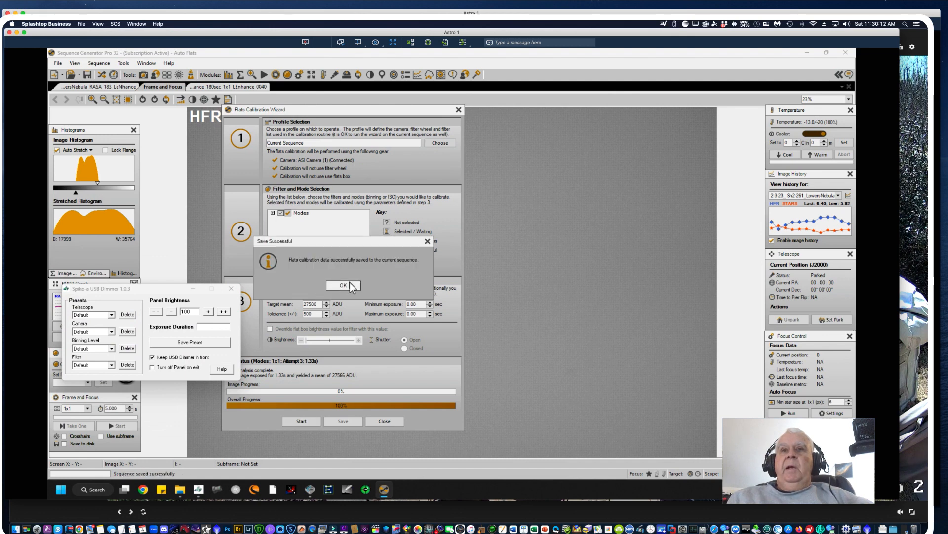
pyautogui.click(349, 284)
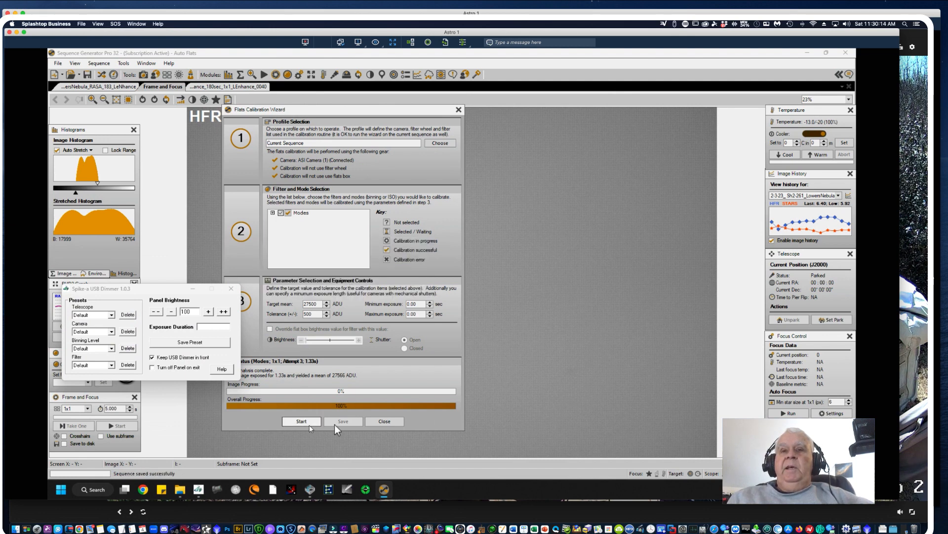
pyautogui.click(385, 422)
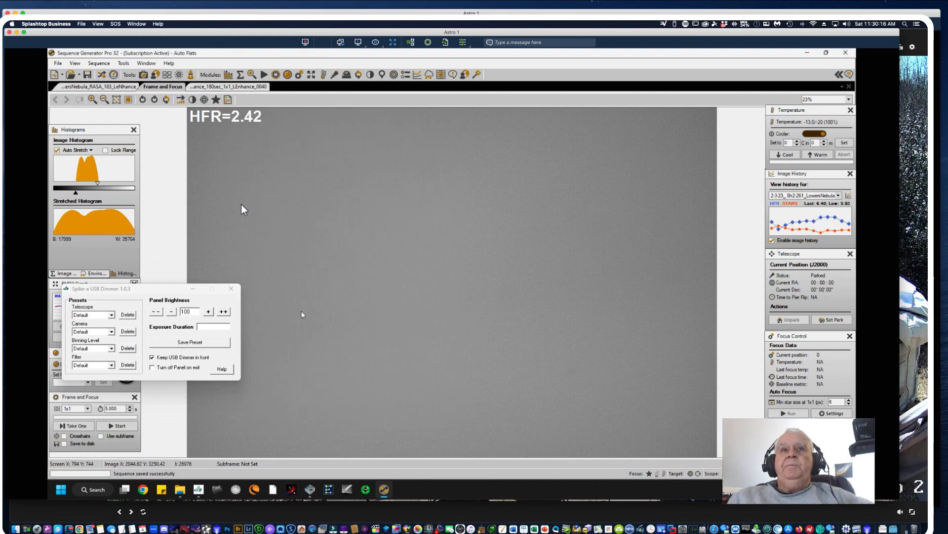
# Show the sequencer and load the calibrated 1.33 exposure into event 2 by switching its type to Light and back to Flat
pyautogui.click(101, 79)
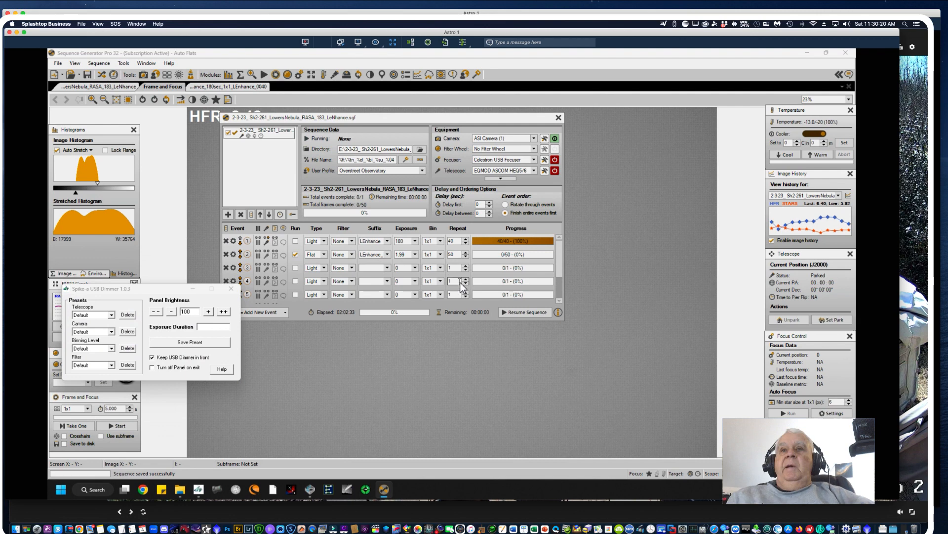
pyautogui.click(325, 255)
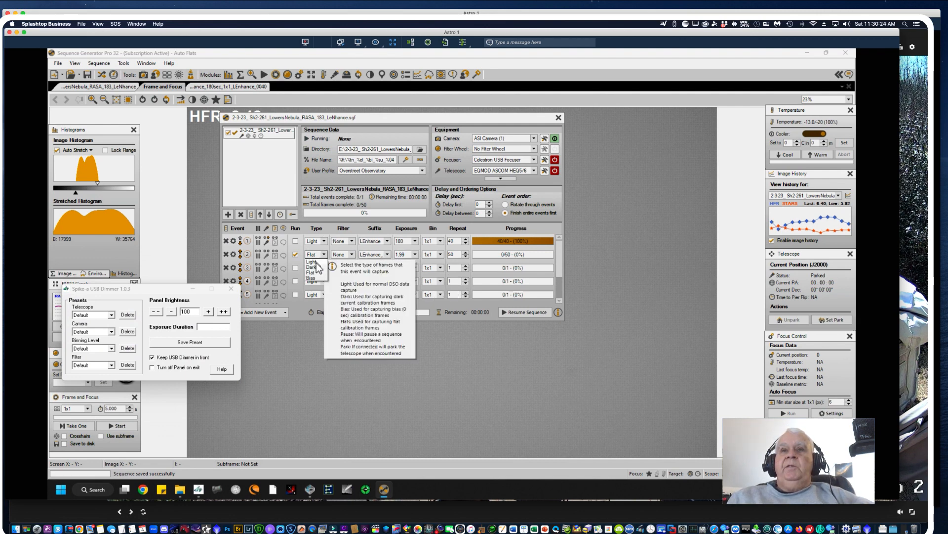
pyautogui.click(313, 261)
pyautogui.click(324, 254)
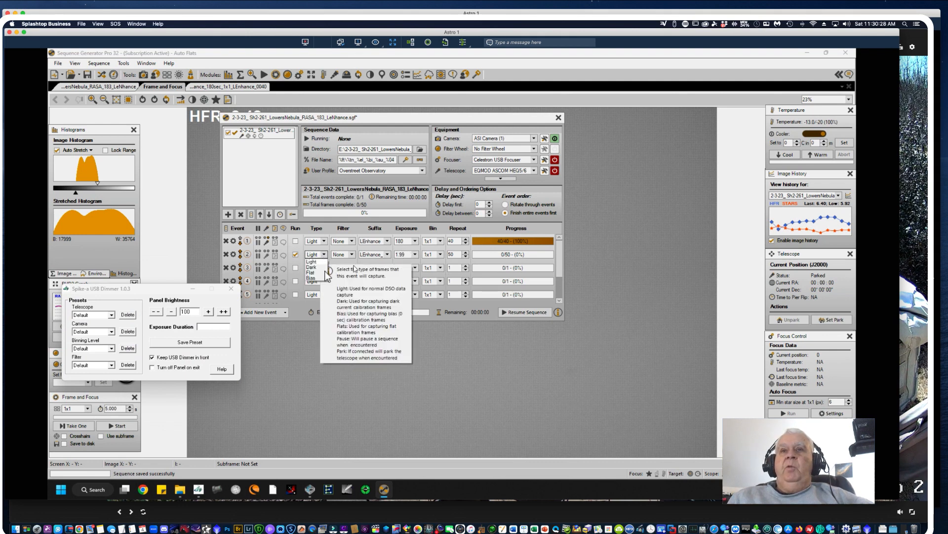
pyautogui.click(313, 273)
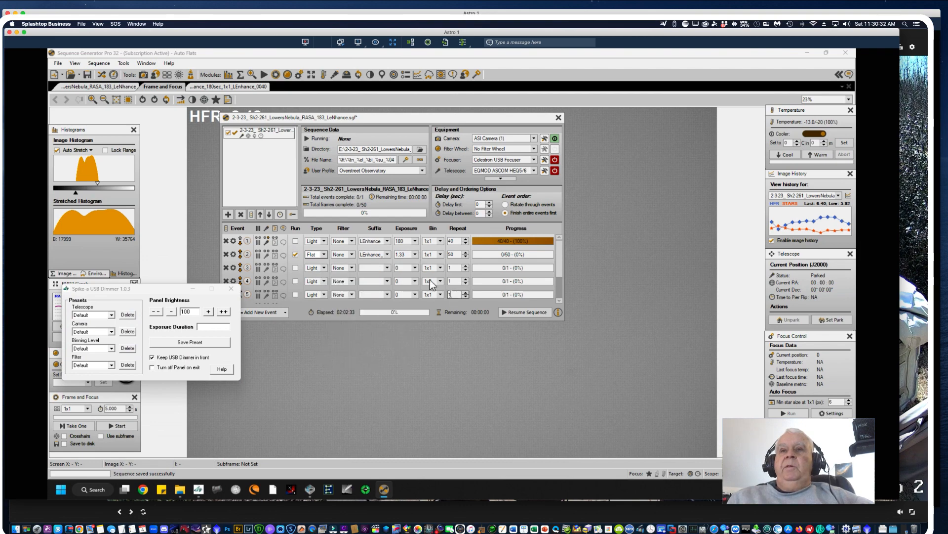
# Reposition the sequencer window and run the sequence from the beginning to capture the 50 flats
pyautogui.moveTo(372, 119); pyautogui.dragTo(330, 129)
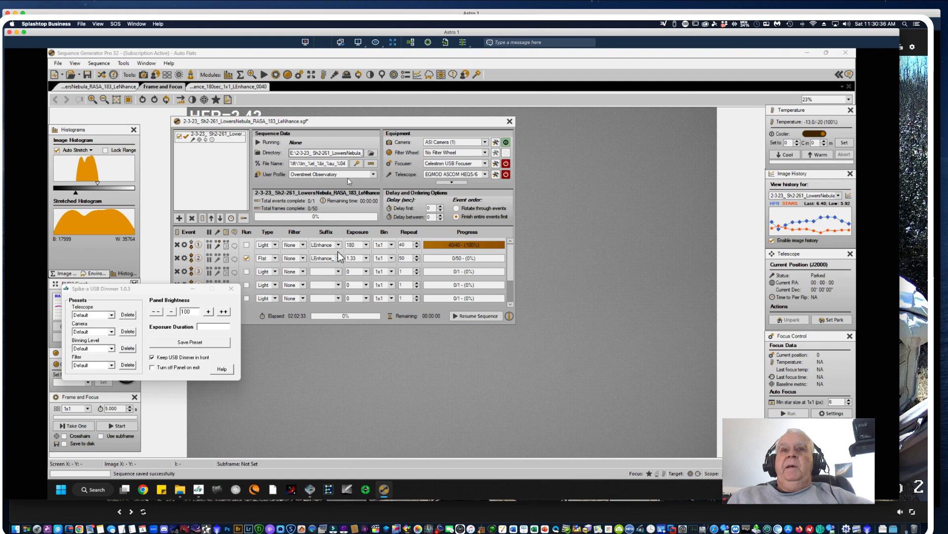
pyautogui.click(464, 316)
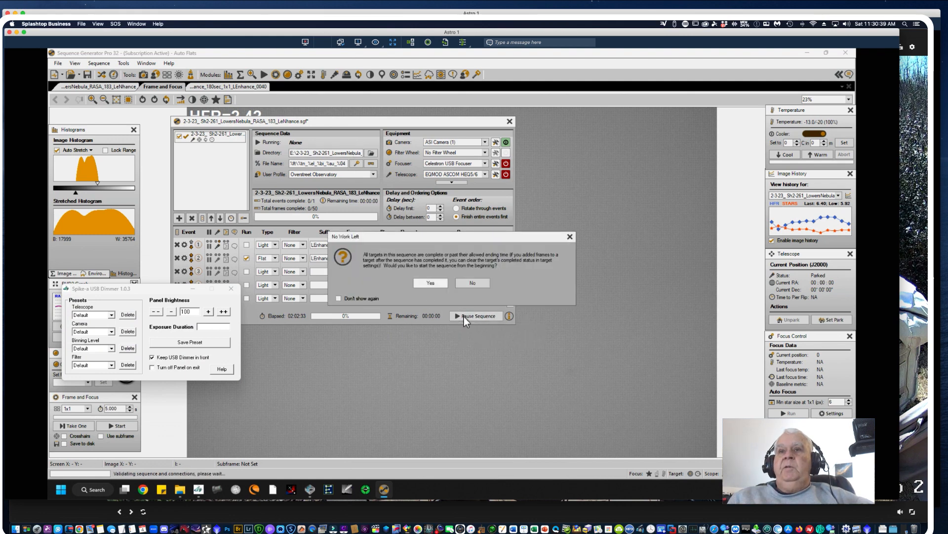
pyautogui.click(430, 284)
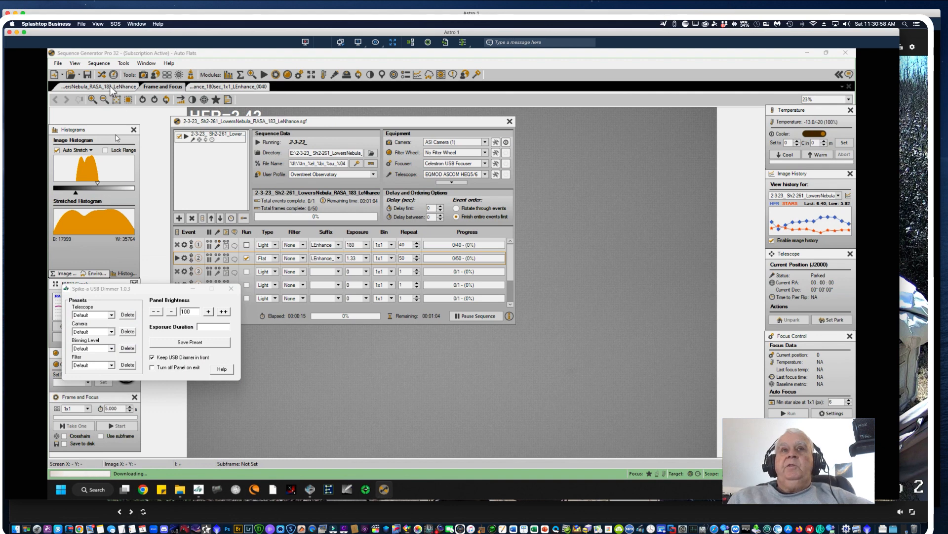
# Check the newly captured flat image and the Flat event's progress in the sequencer
pyautogui.click(101, 75)
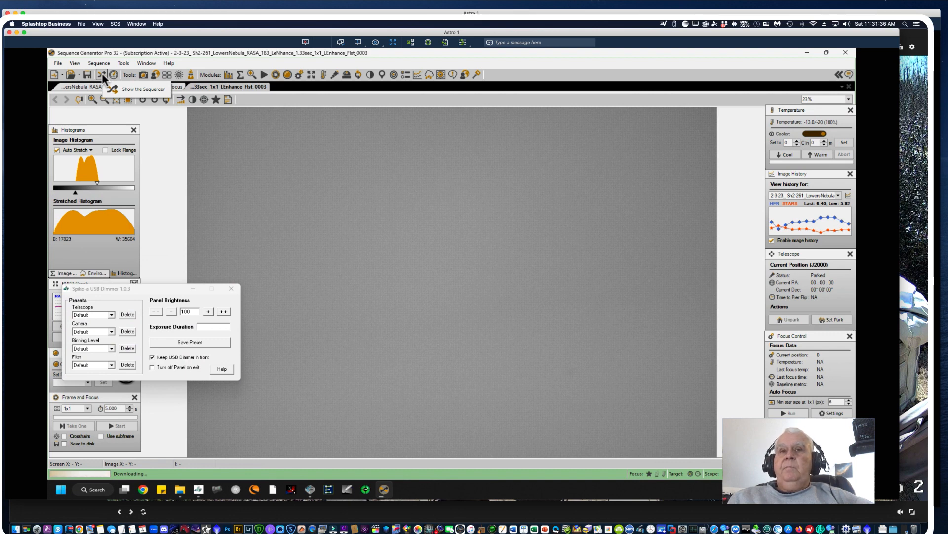
pyautogui.click(101, 73)
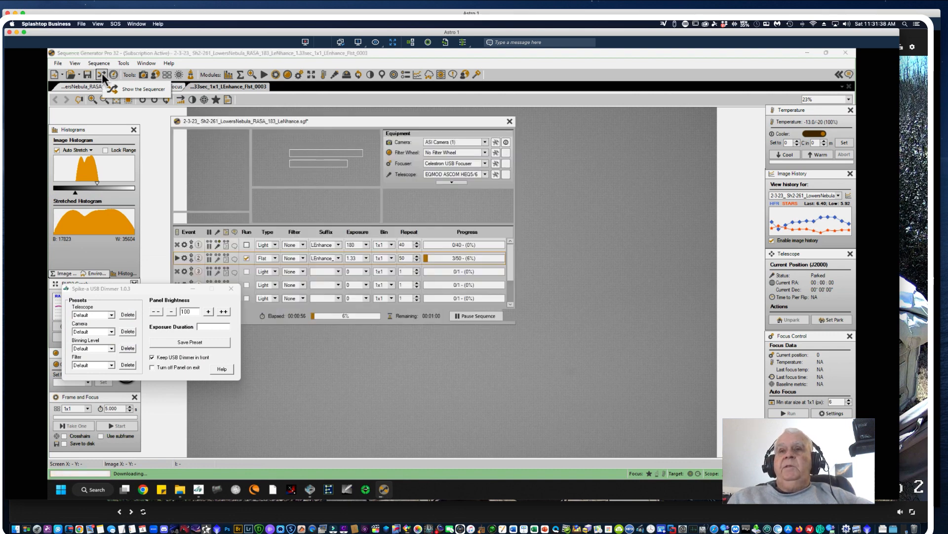